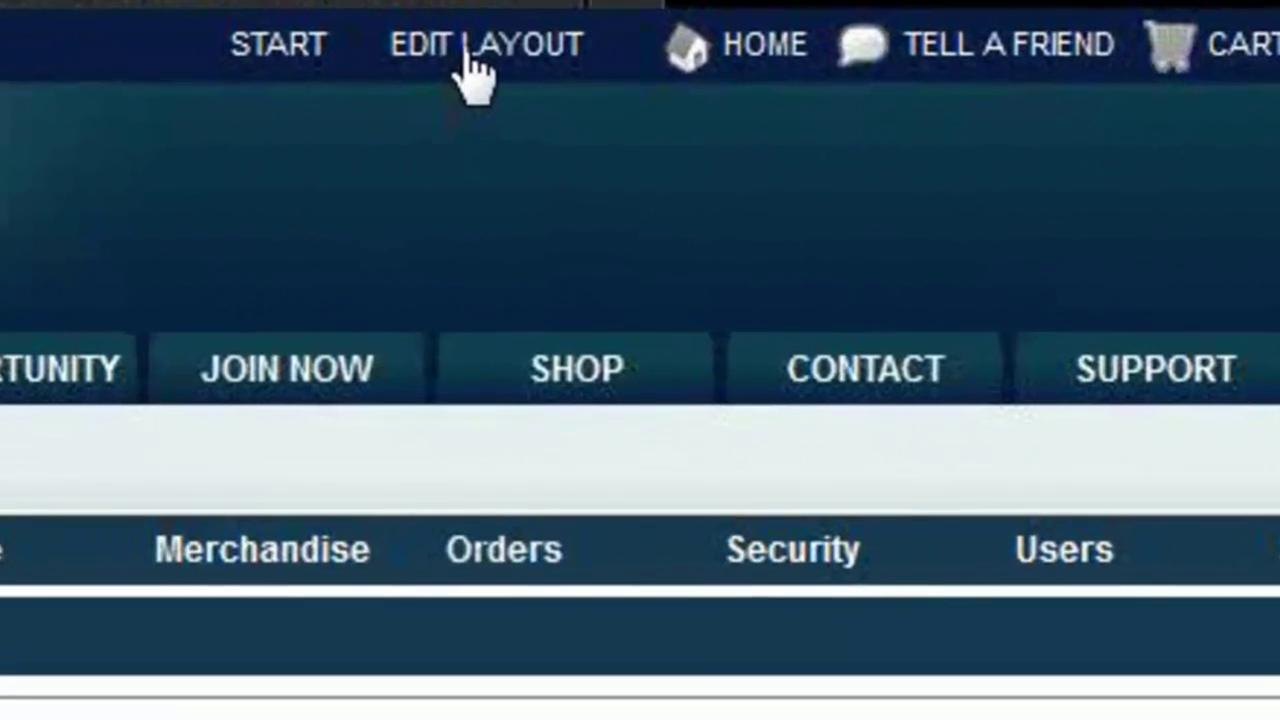
Switch the Test page into shared-layout editing mode from the Edit Layout menu
click(583, 18)
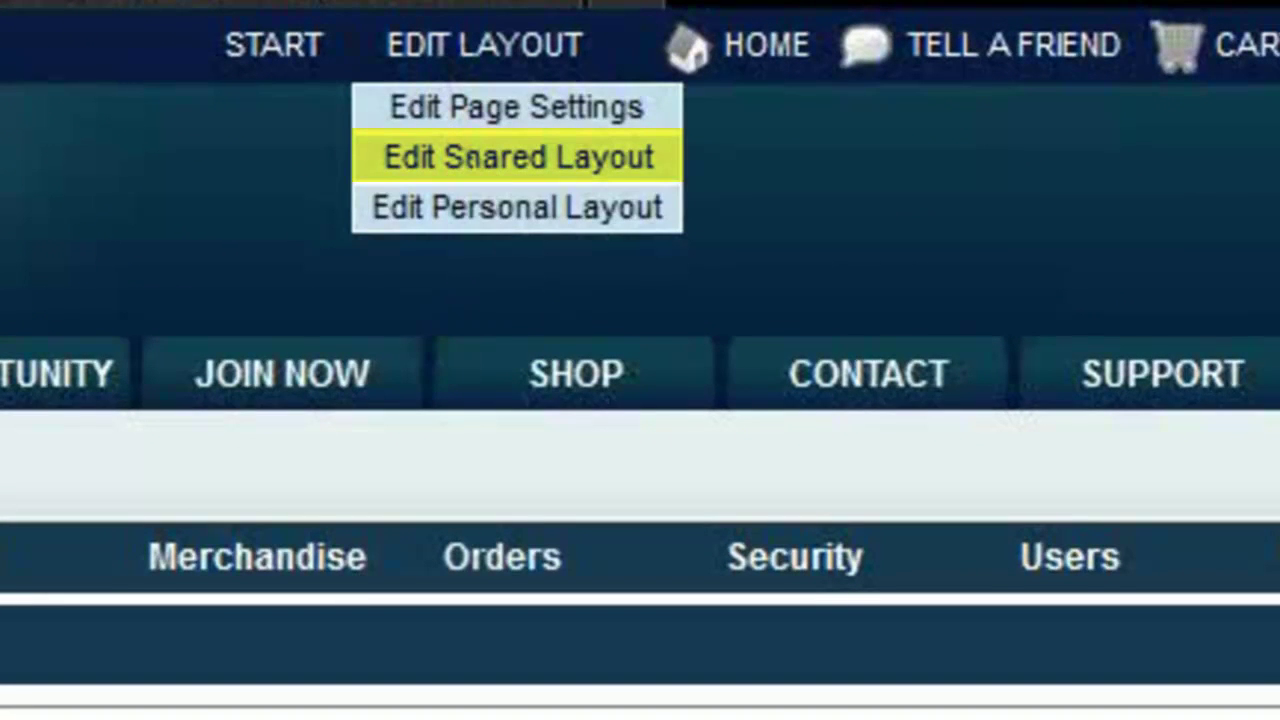
click(472, 158)
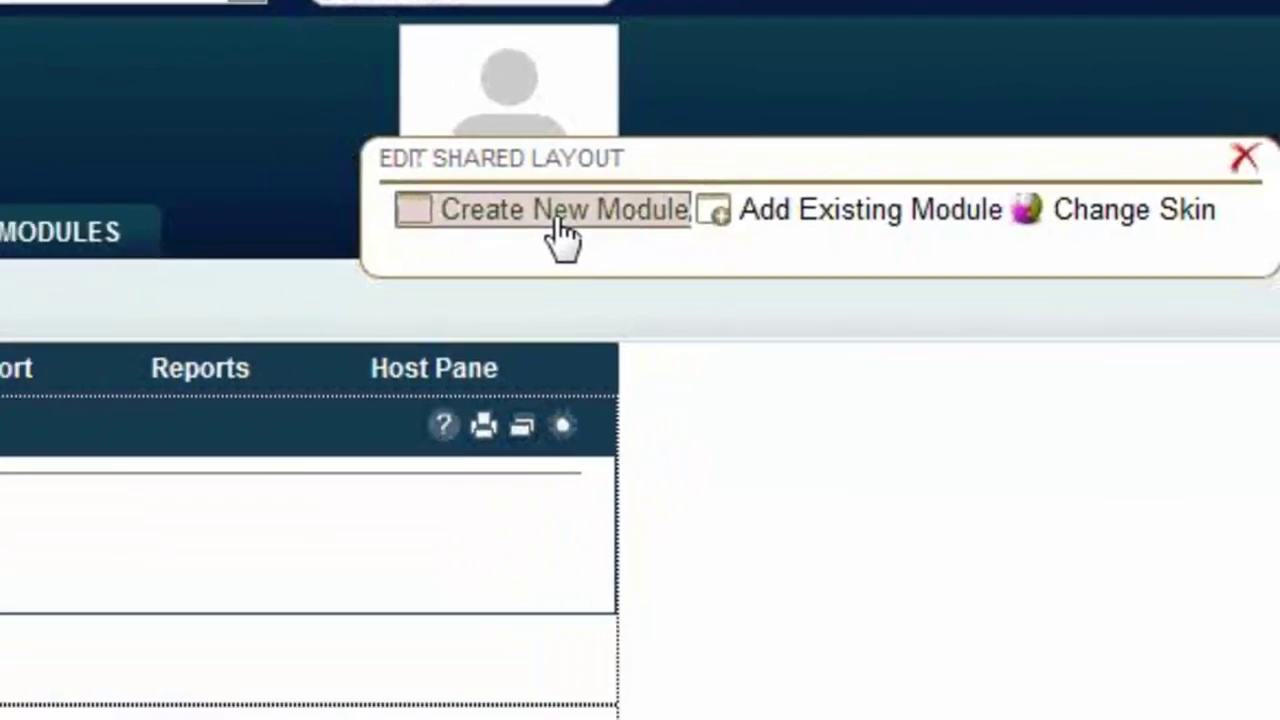
Create a new iFrame-type module with module name Test and description Test
click(397, 378)
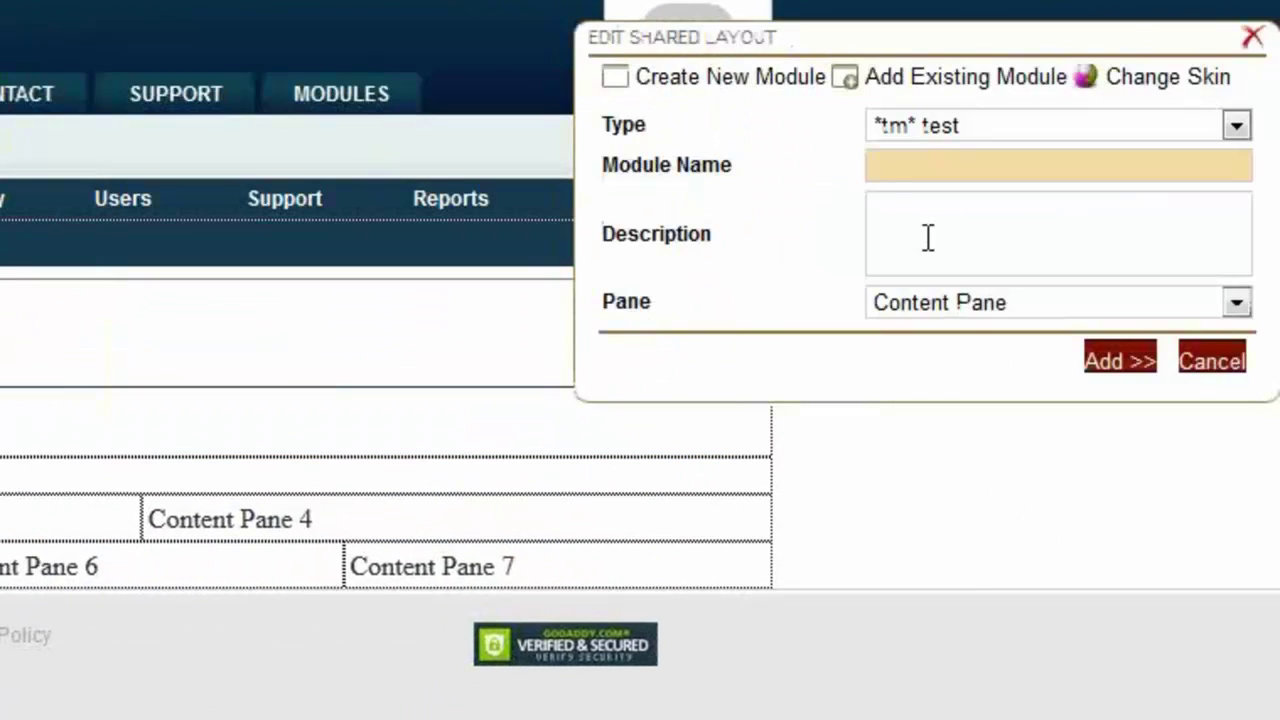
click(935, 130)
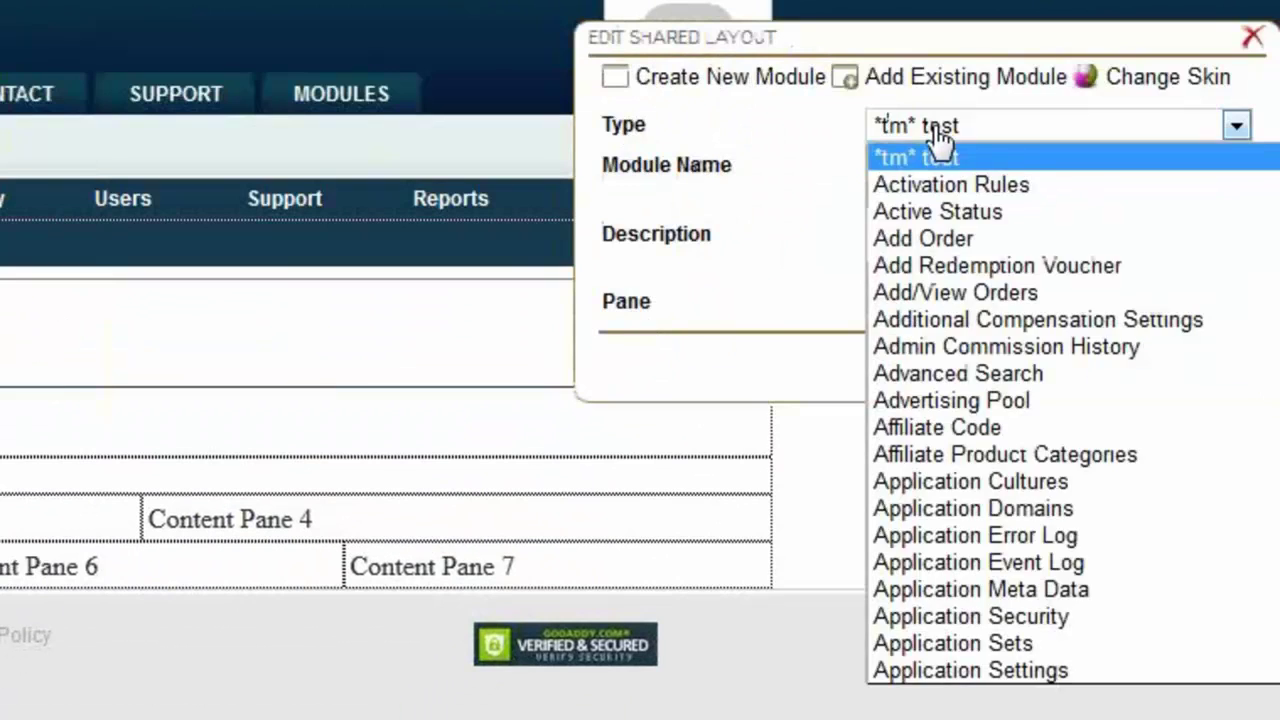
key(i)
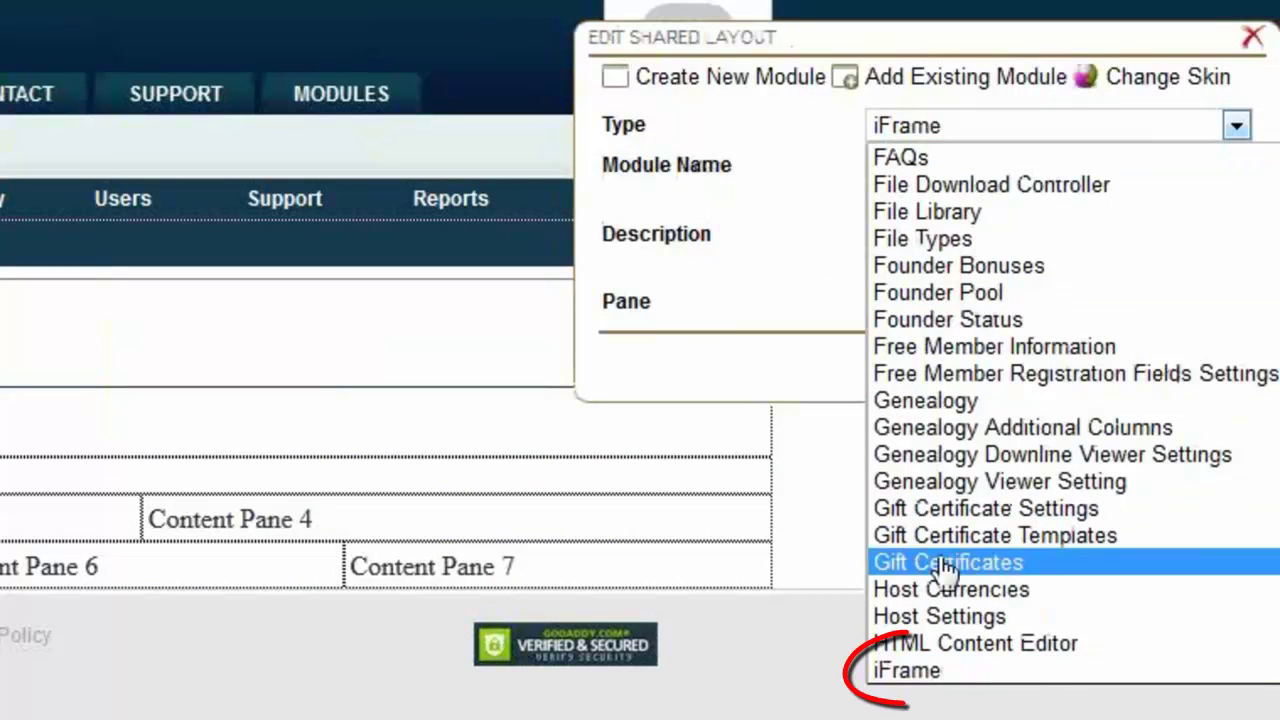
click(957, 672)
click(943, 162)
text(Test)
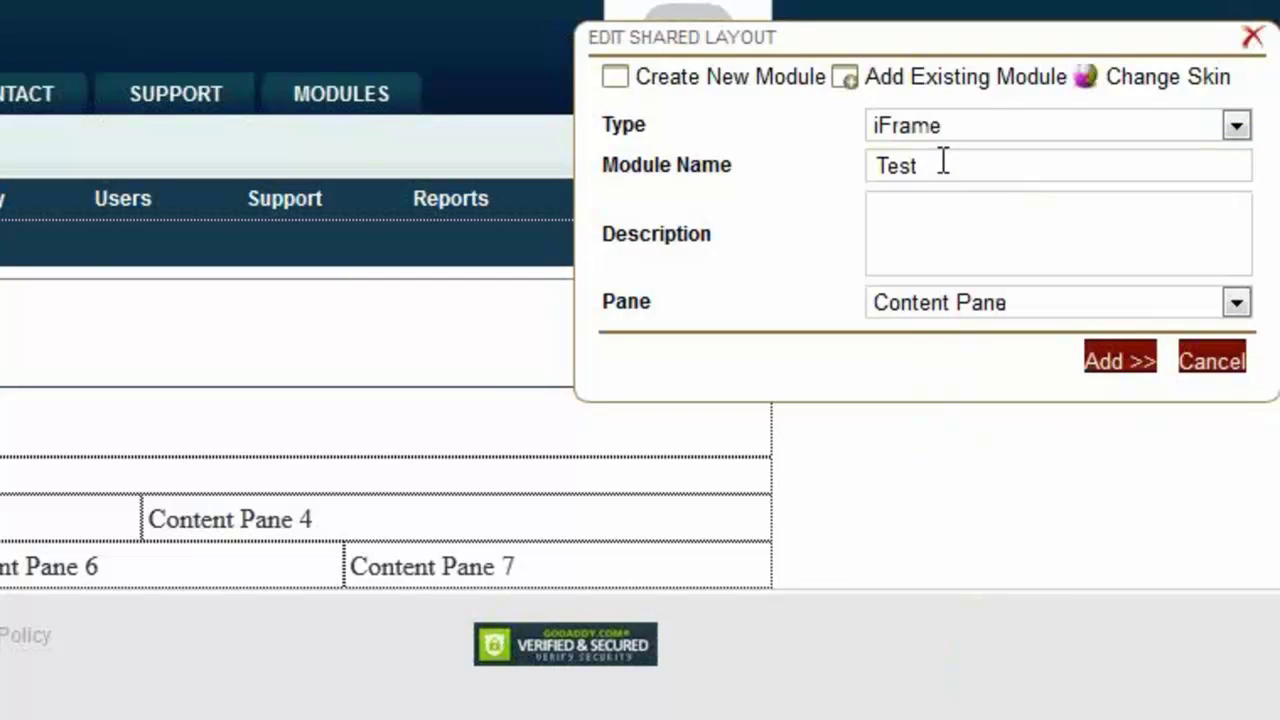
text(Test)
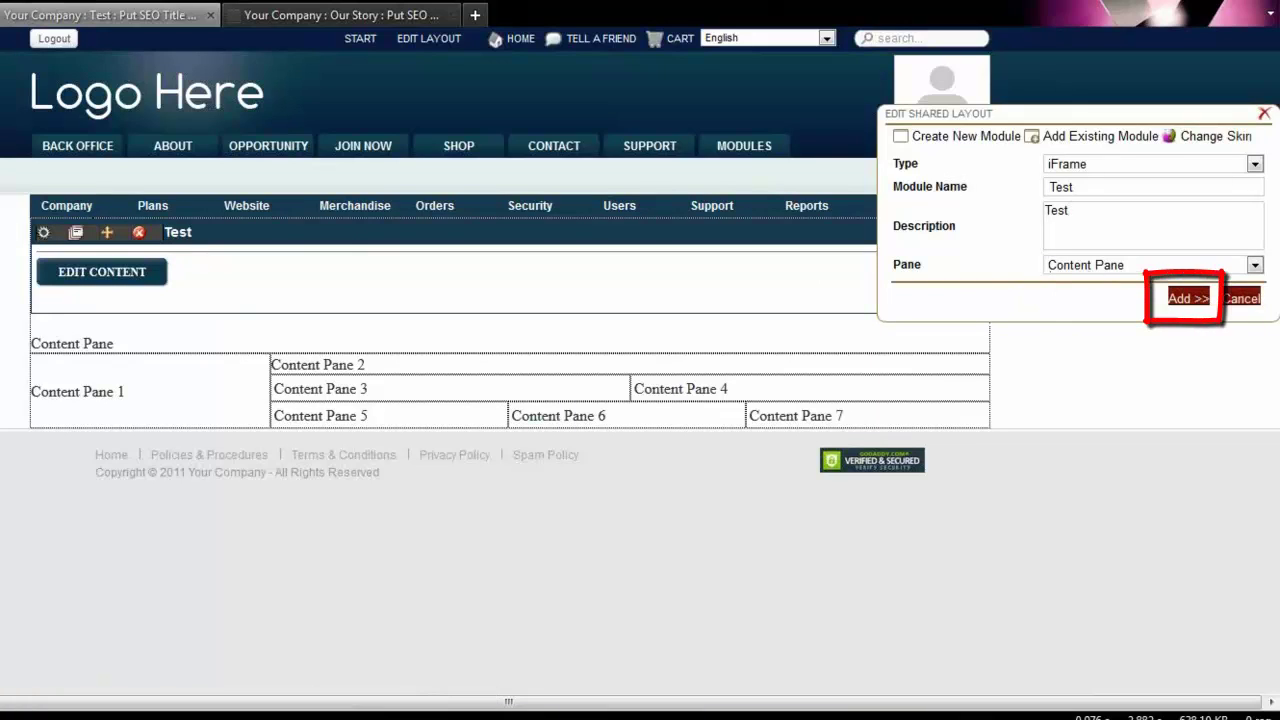
Tick Hide Help Icon, Hide Rollup and Hide Print in the Test module's settings
click(1264, 114)
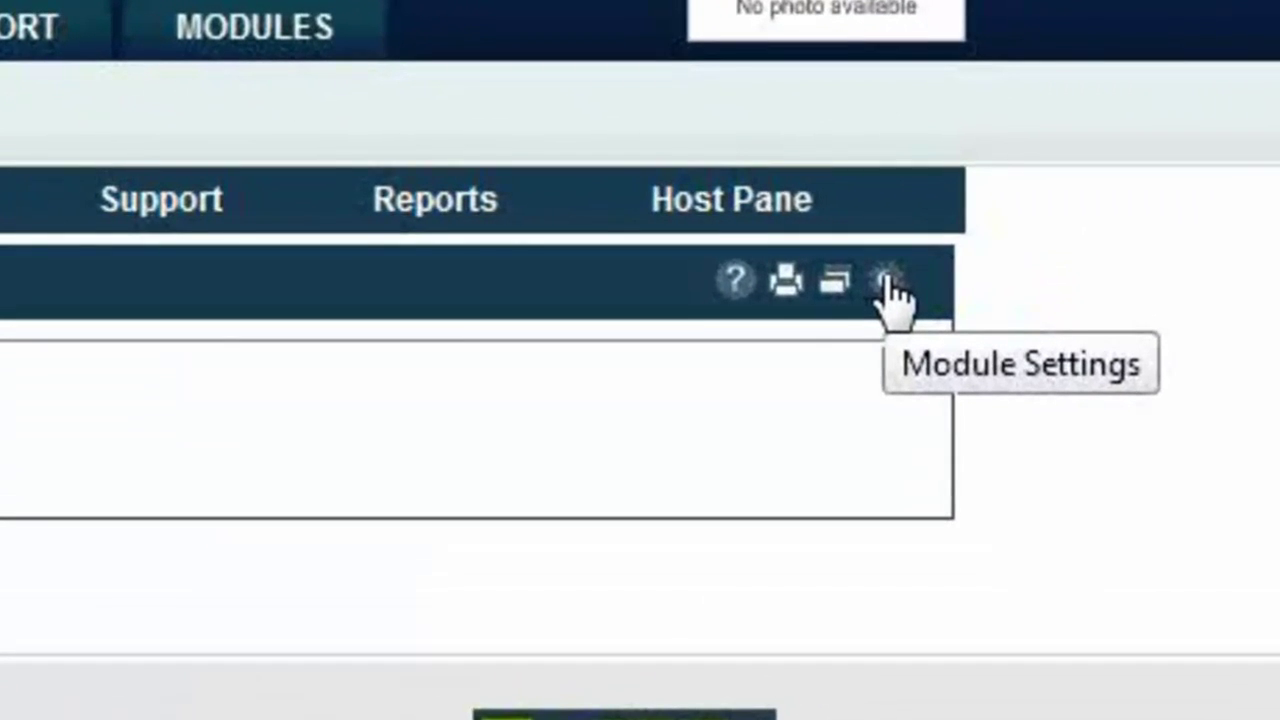
click(887, 282)
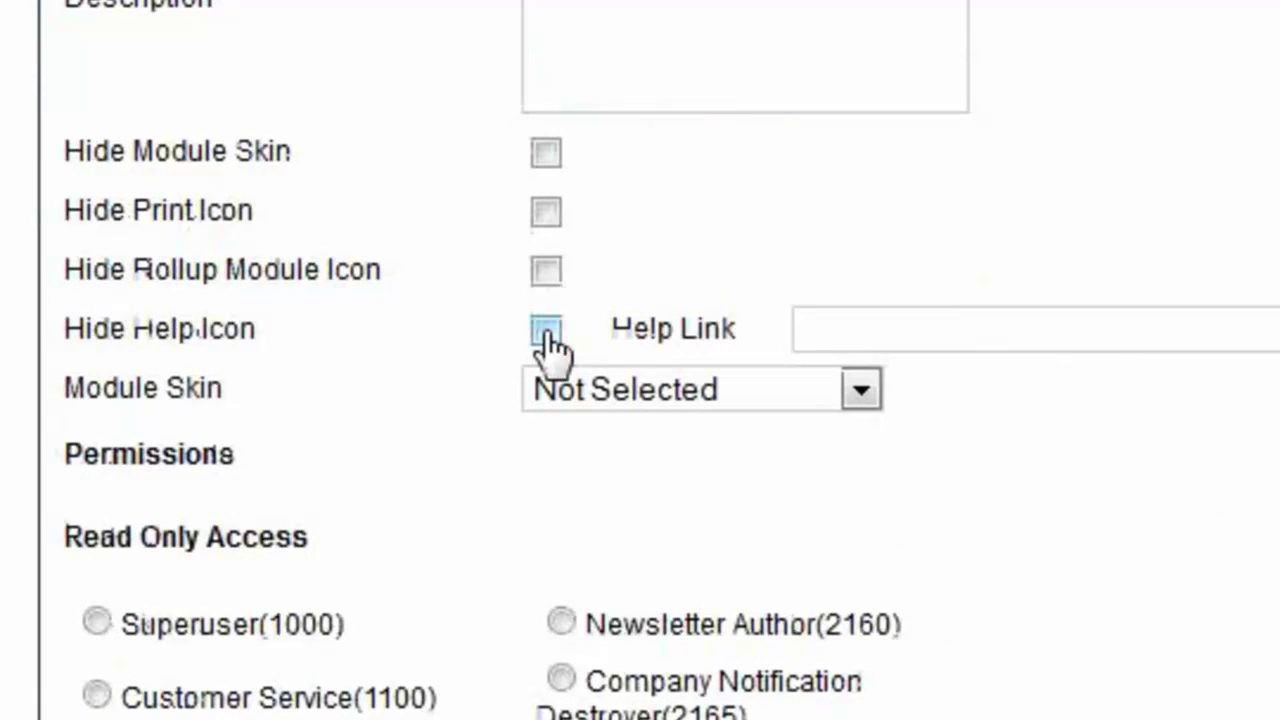
click(546, 328)
click(546, 270)
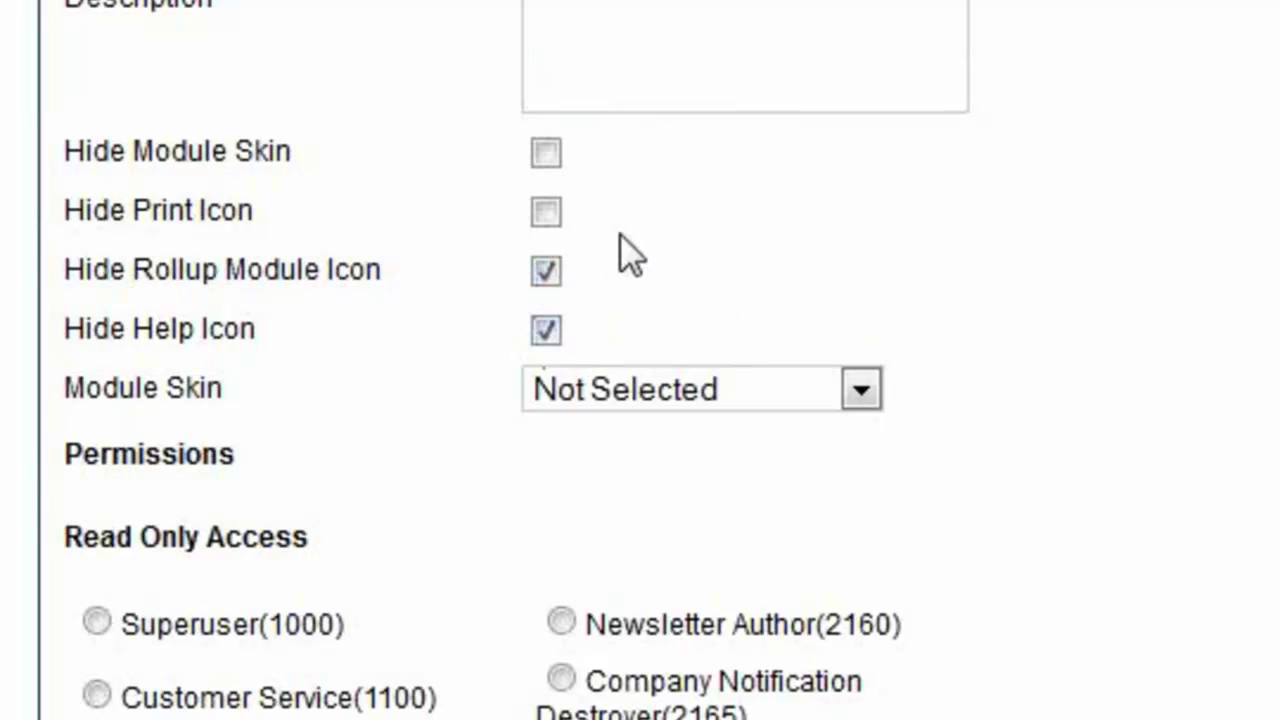
click(549, 211)
Confirm Administrator read/write access and save the Test module settings
scroll(1094, 600, down, 3)
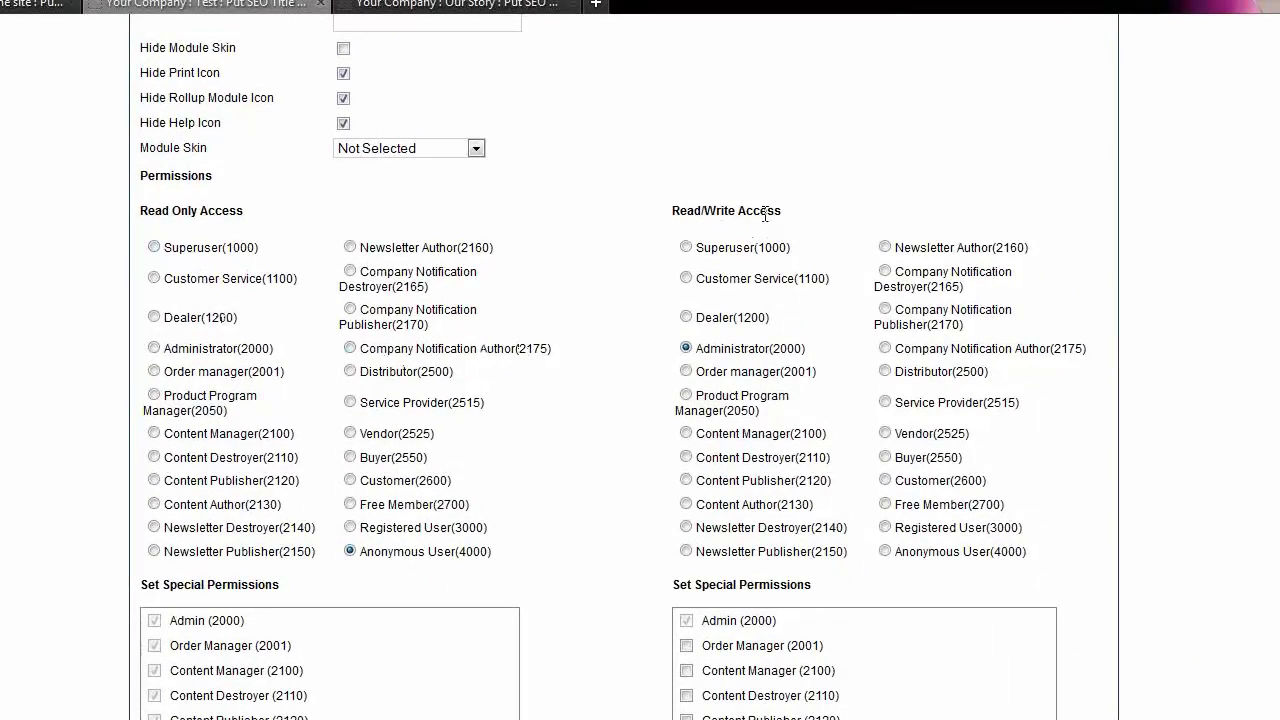
drag(782, 212, 700, 215)
click(632, 290)
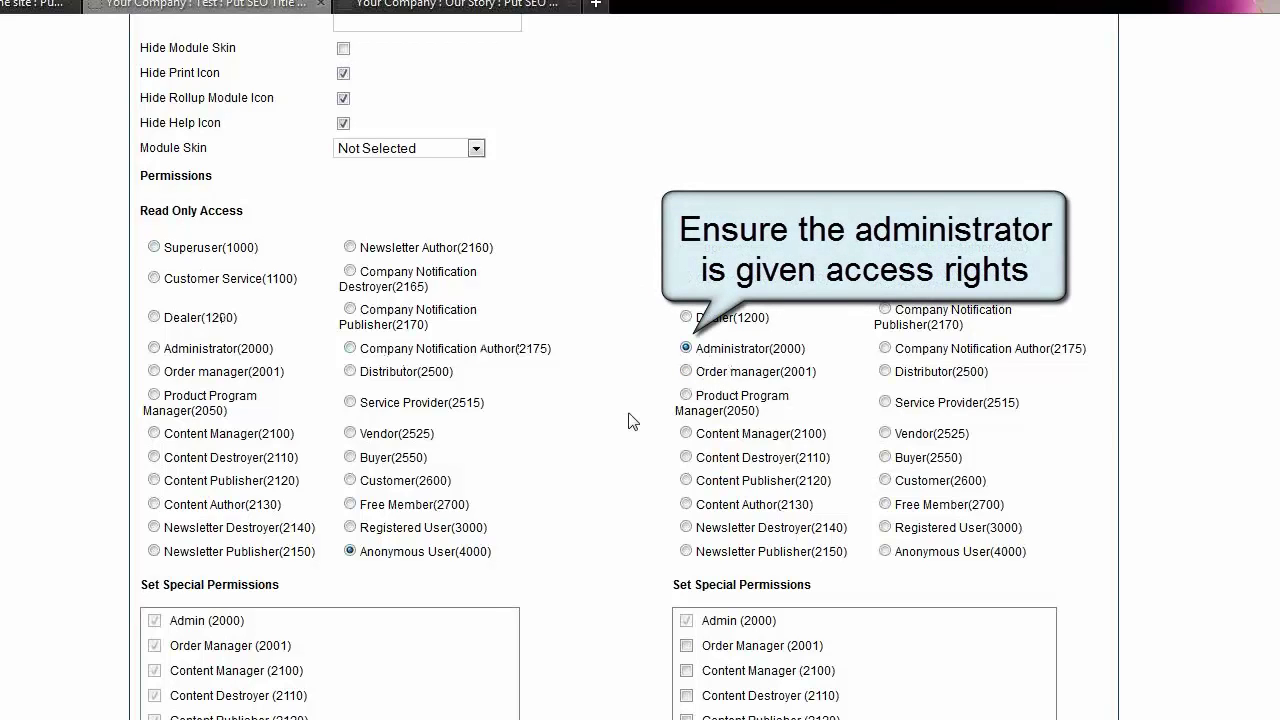
scroll(607, 487, down, 6)
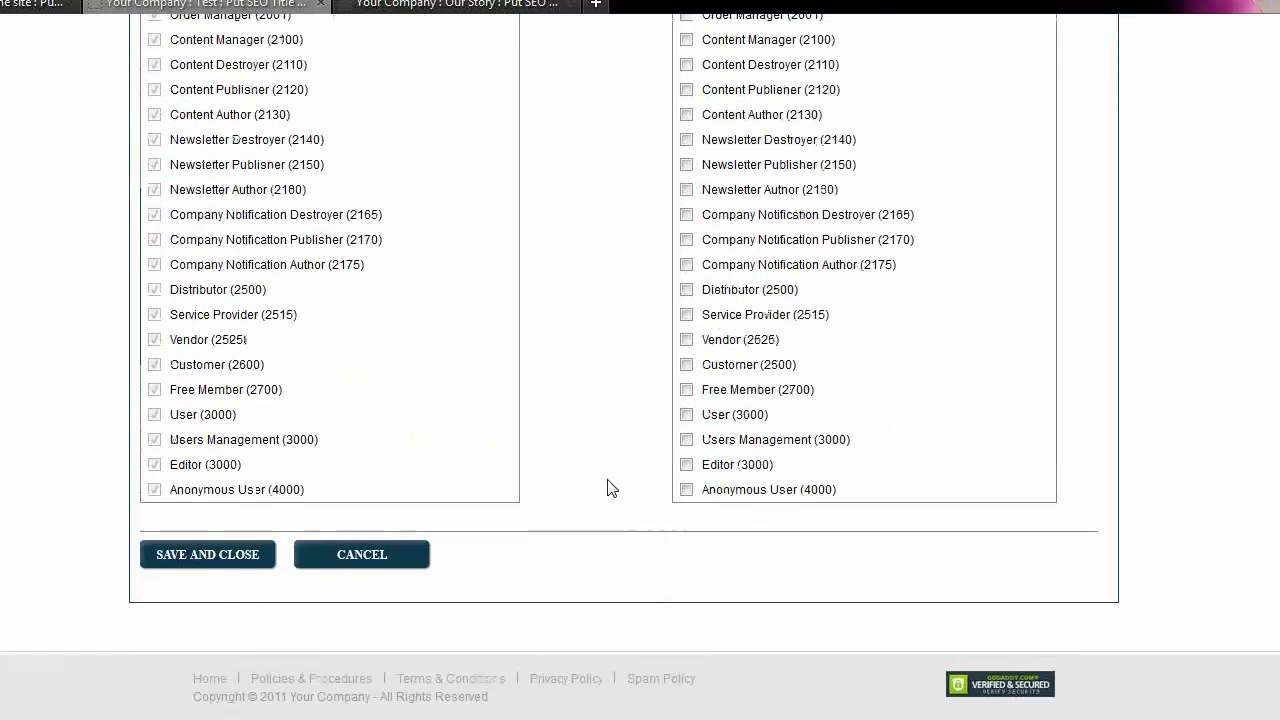
click(203, 553)
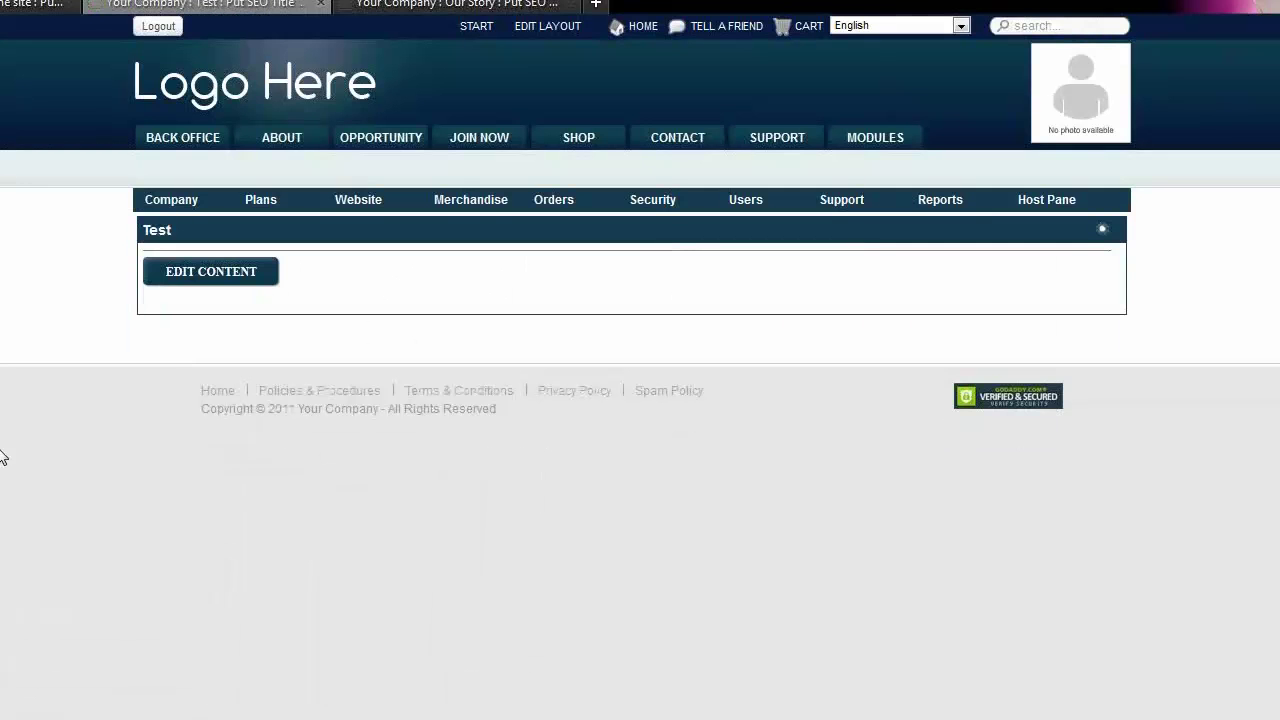
Enter Test as the iFrame's Detail, then switch to the Our Story page tab
click(210, 283)
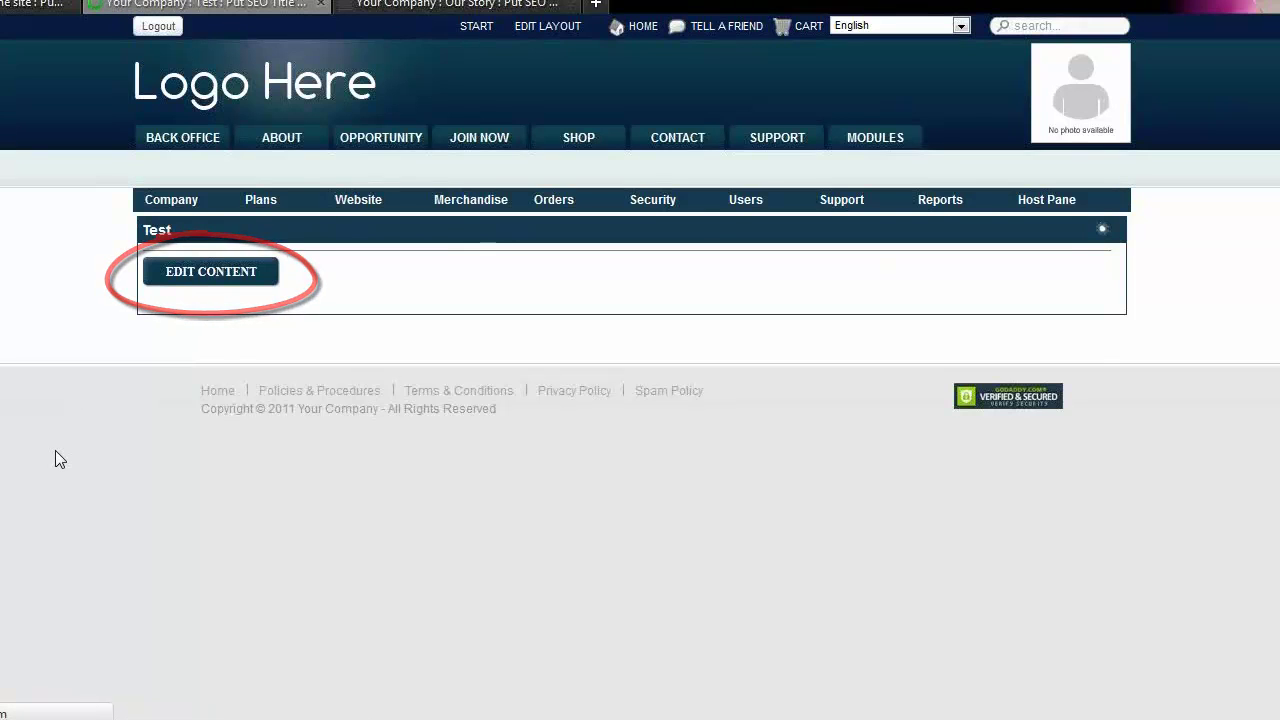
click(463, 263)
text(Test)
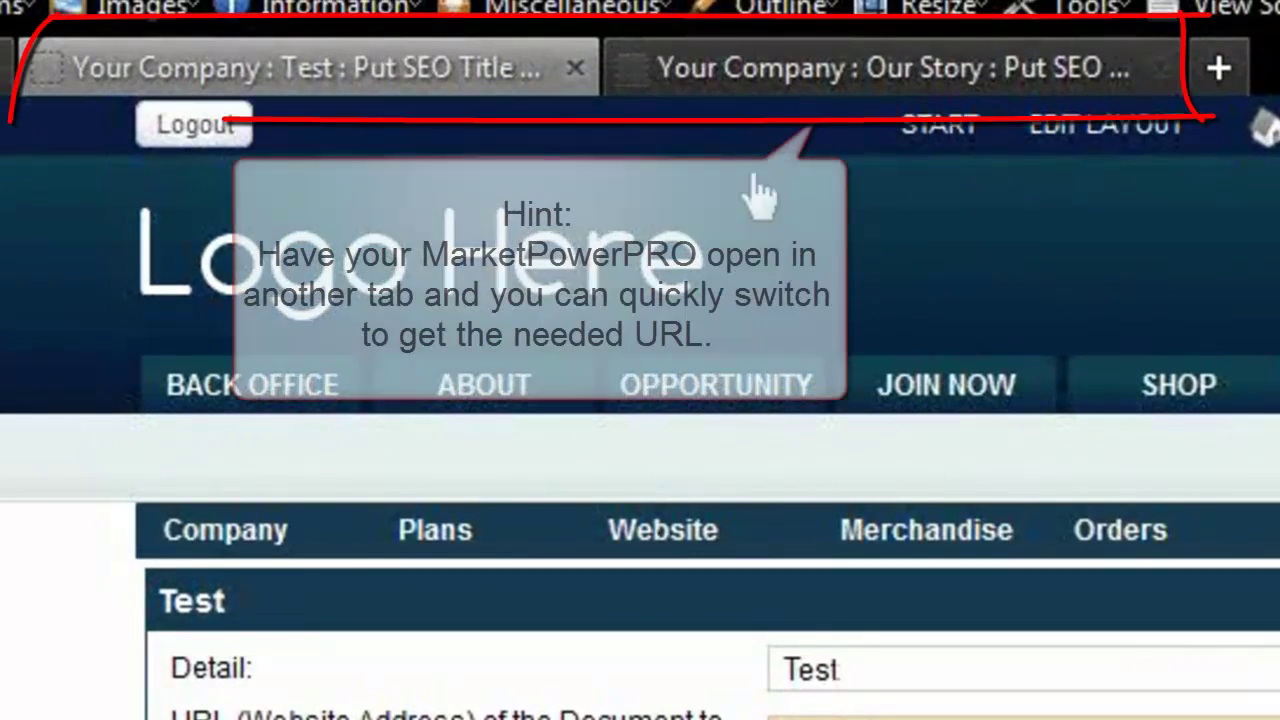
click(766, 63)
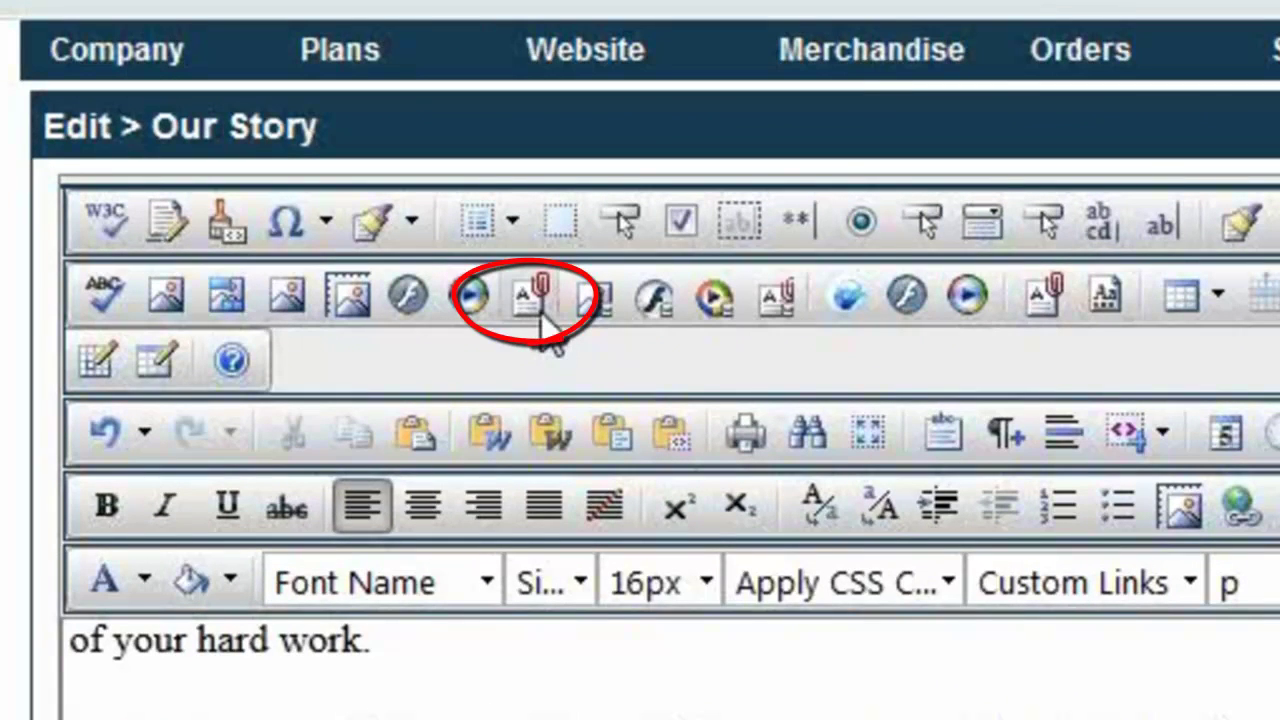
Upload New Microsoft Word Document.pdf into the Images folder via the Document Manager
click(541, 317)
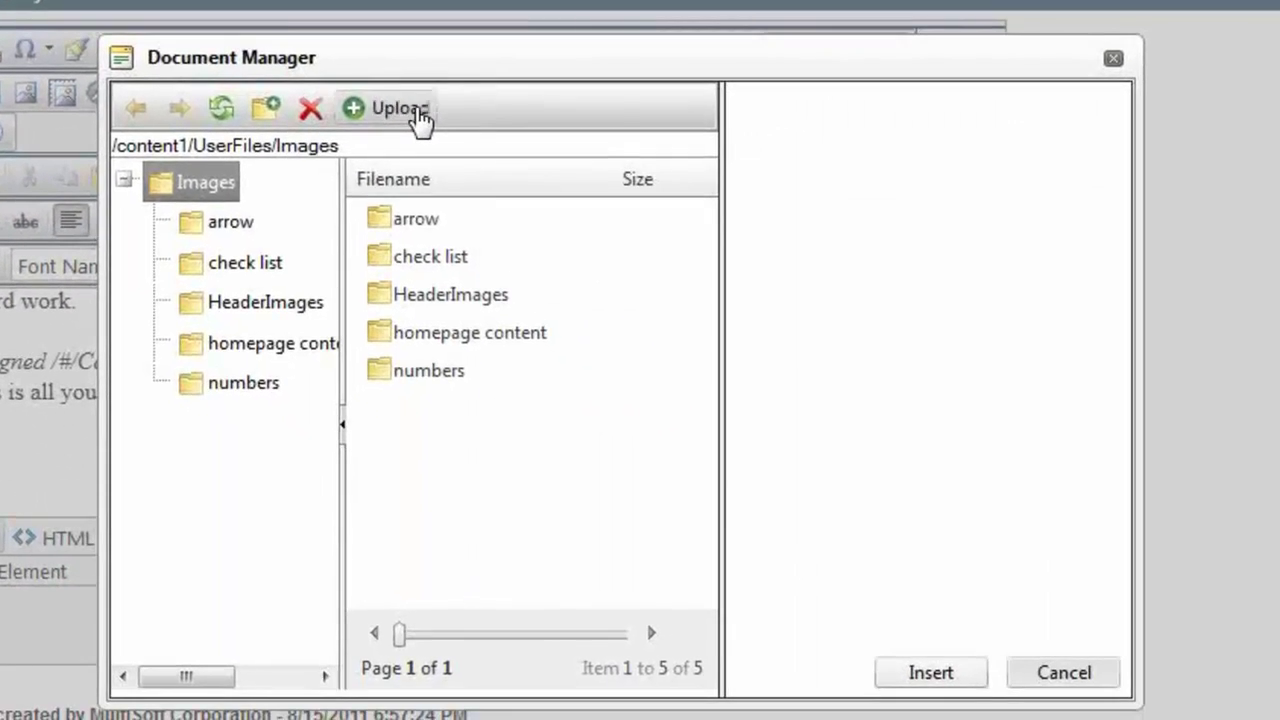
click(476, 143)
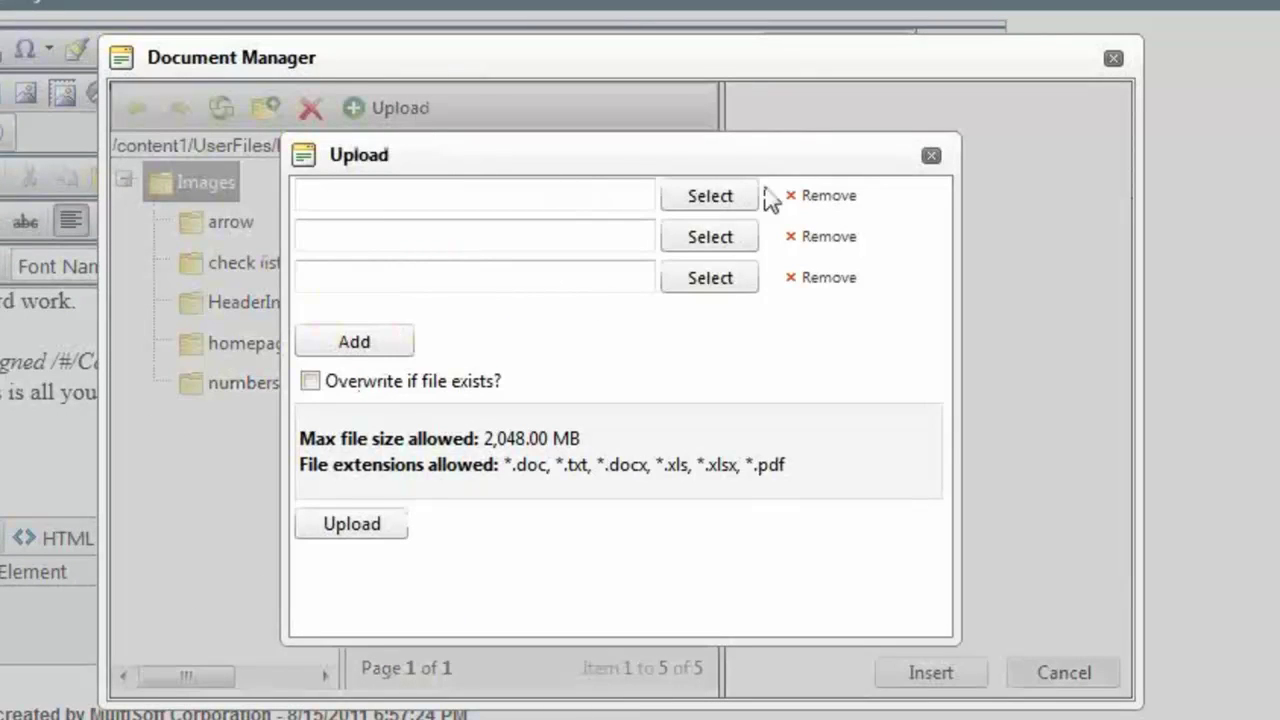
click(716, 202)
scroll(650, 410, down, 10)
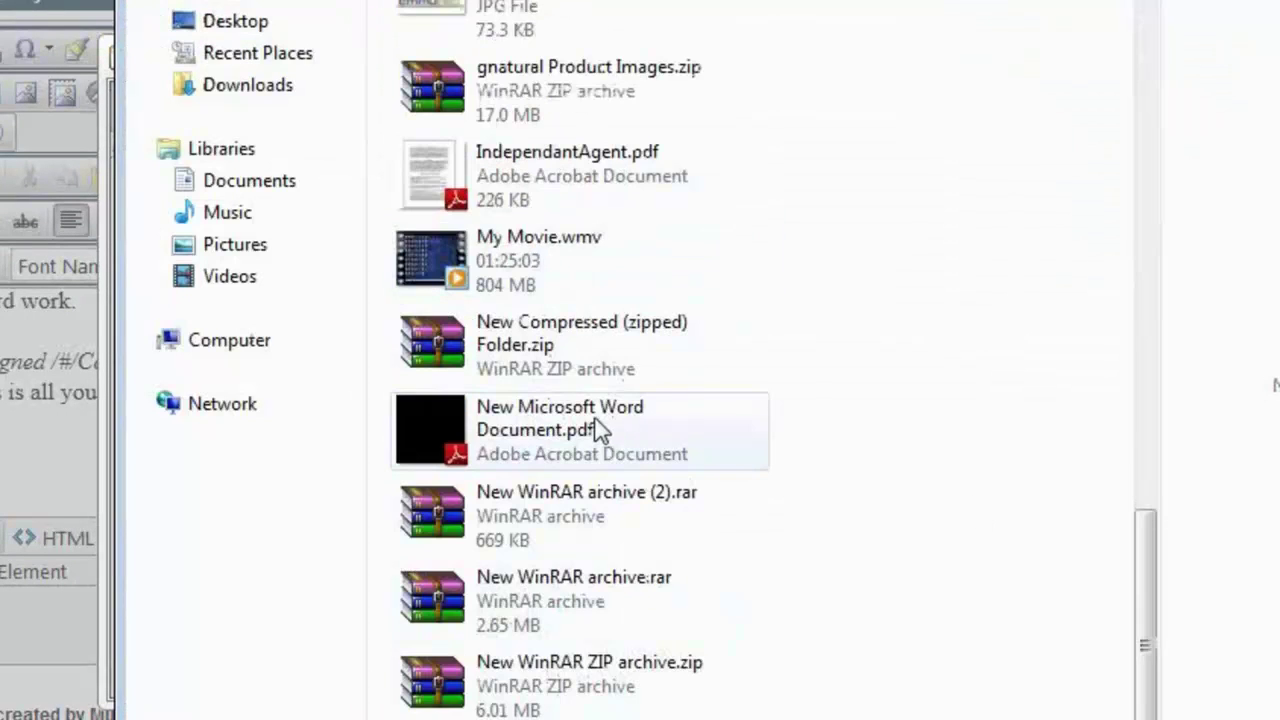
double_click(600, 429)
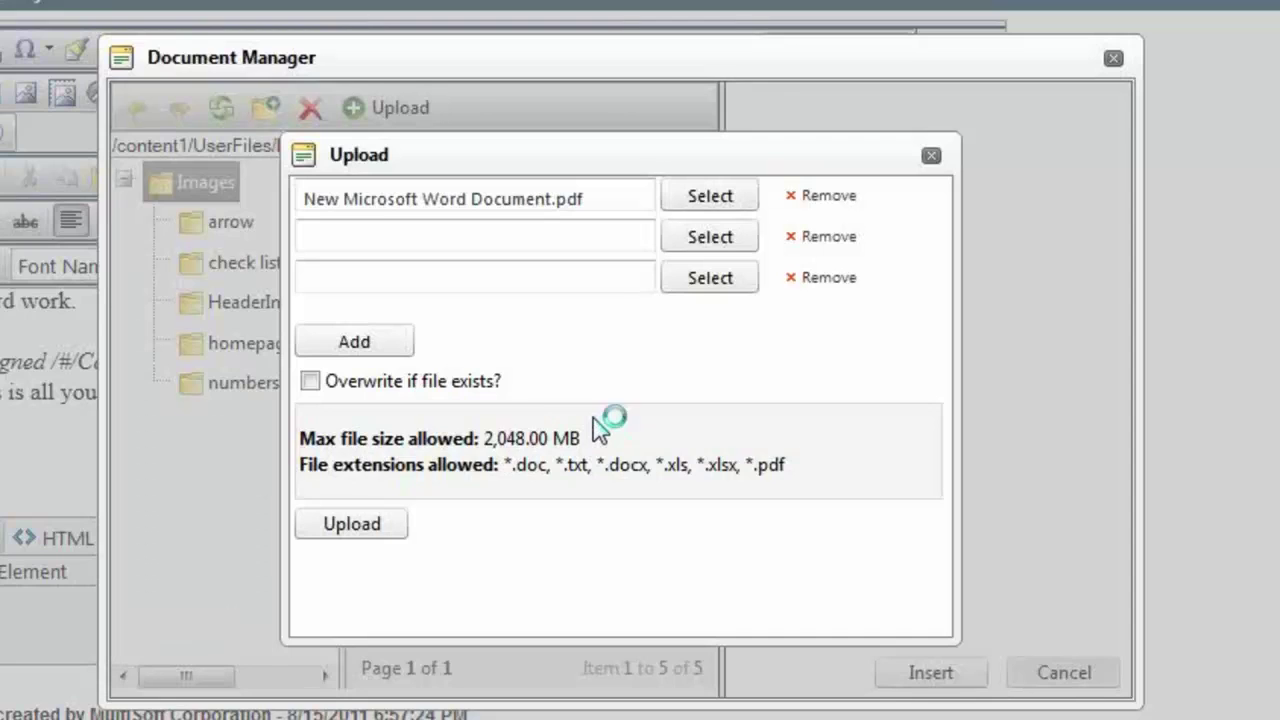
click(366, 537)
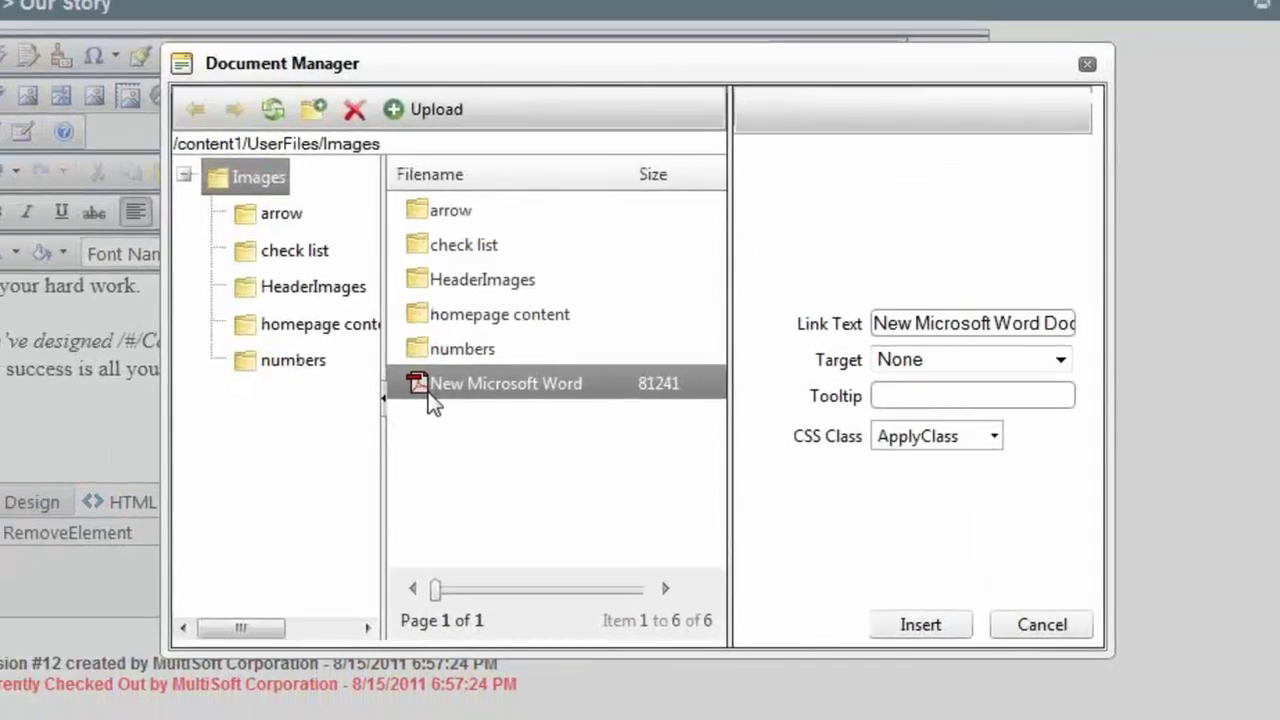
Insert a link to the uploaded PDF and copy its address from the hyperlink properties
double_click(400, 410)
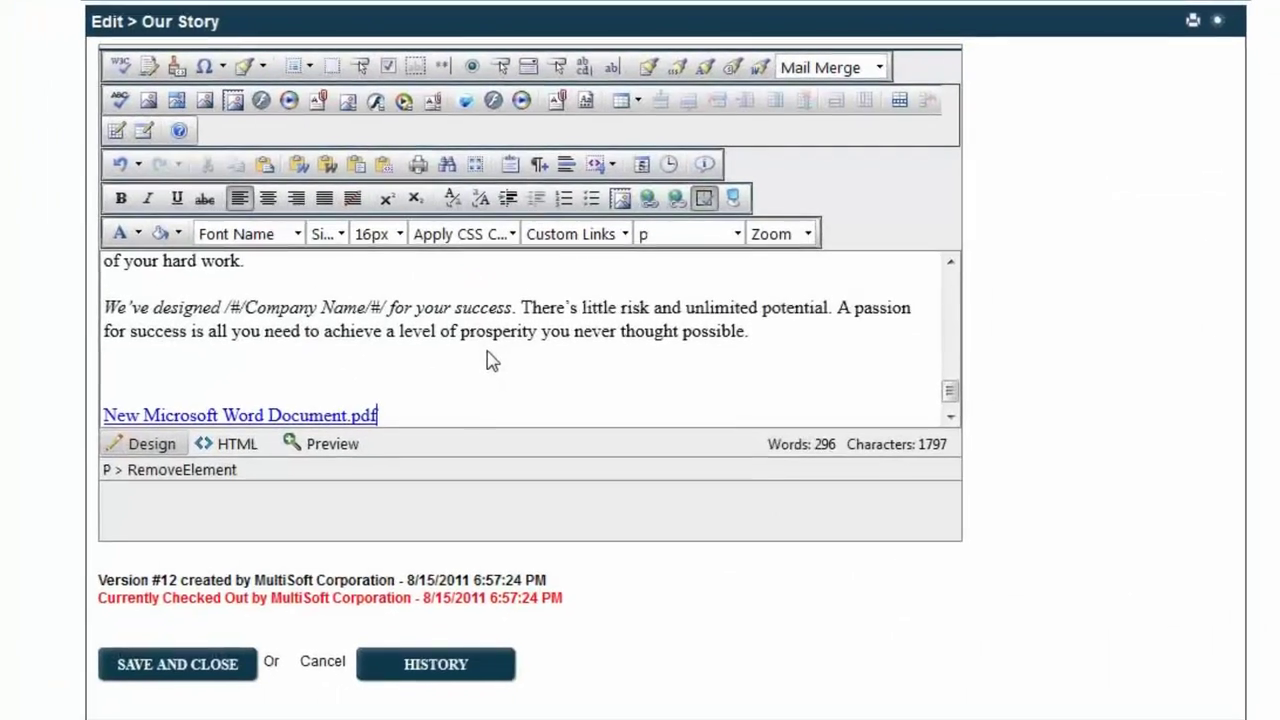
scroll(489, 358, down, 1)
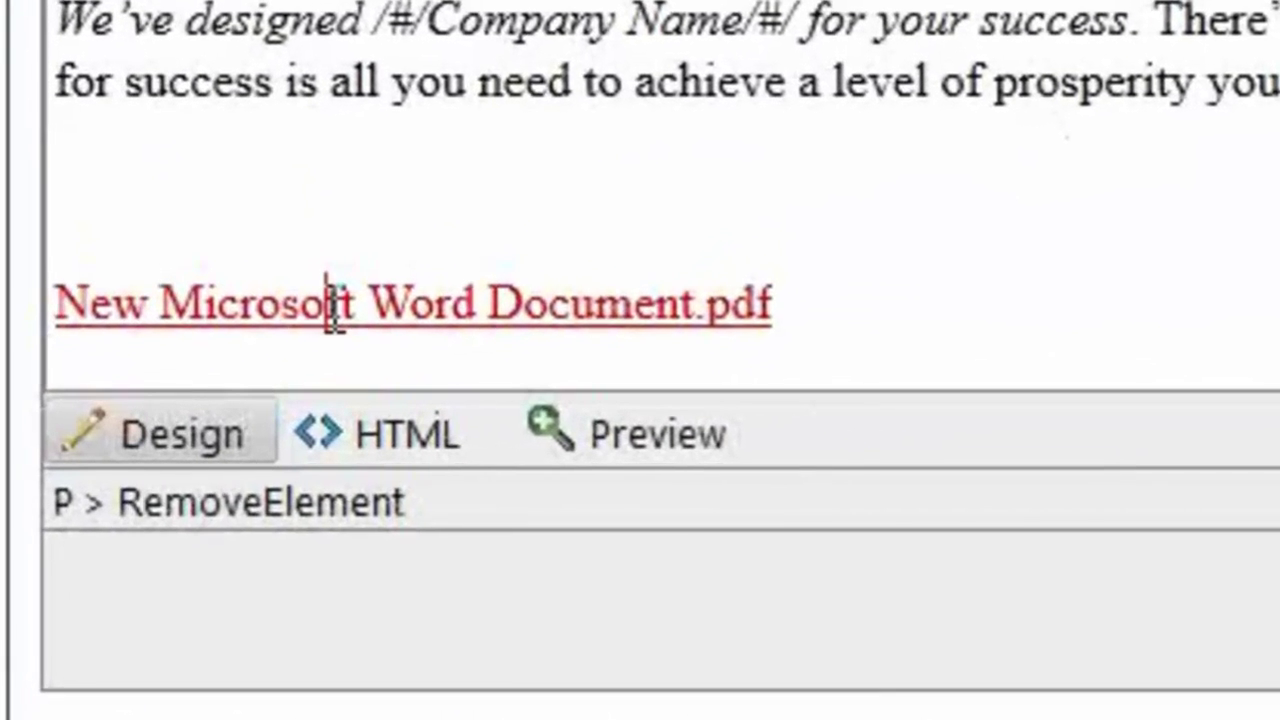
click(333, 318)
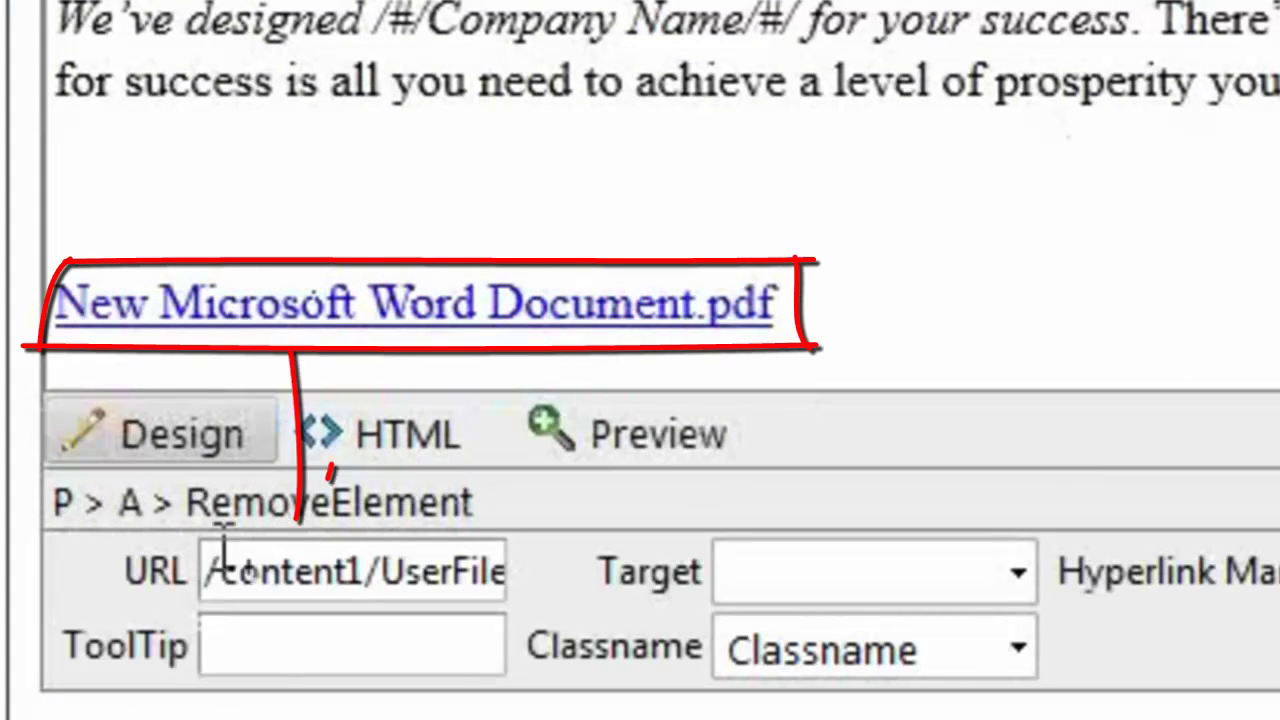
click(272, 548)
key(ctrl+a)
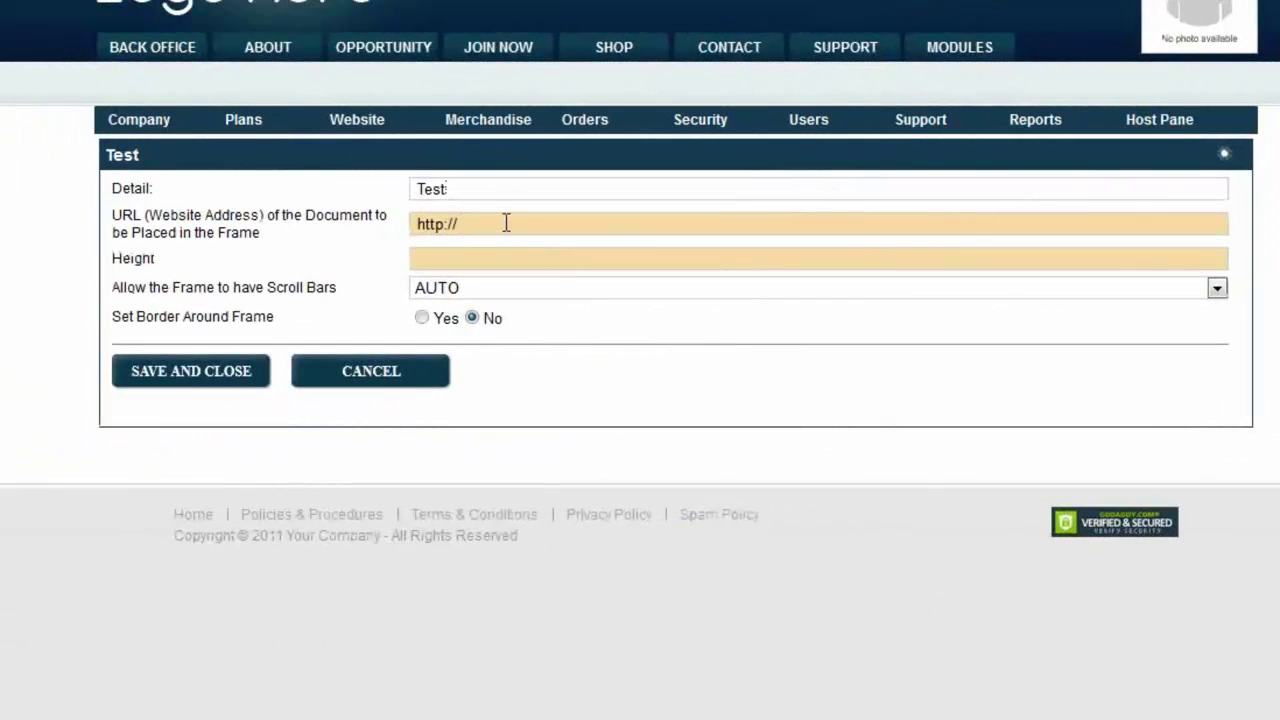
Set the frame URL to content1.mlmplanner.com plus the pasted PDF path, height 600, and save
click(506, 223)
text(content)
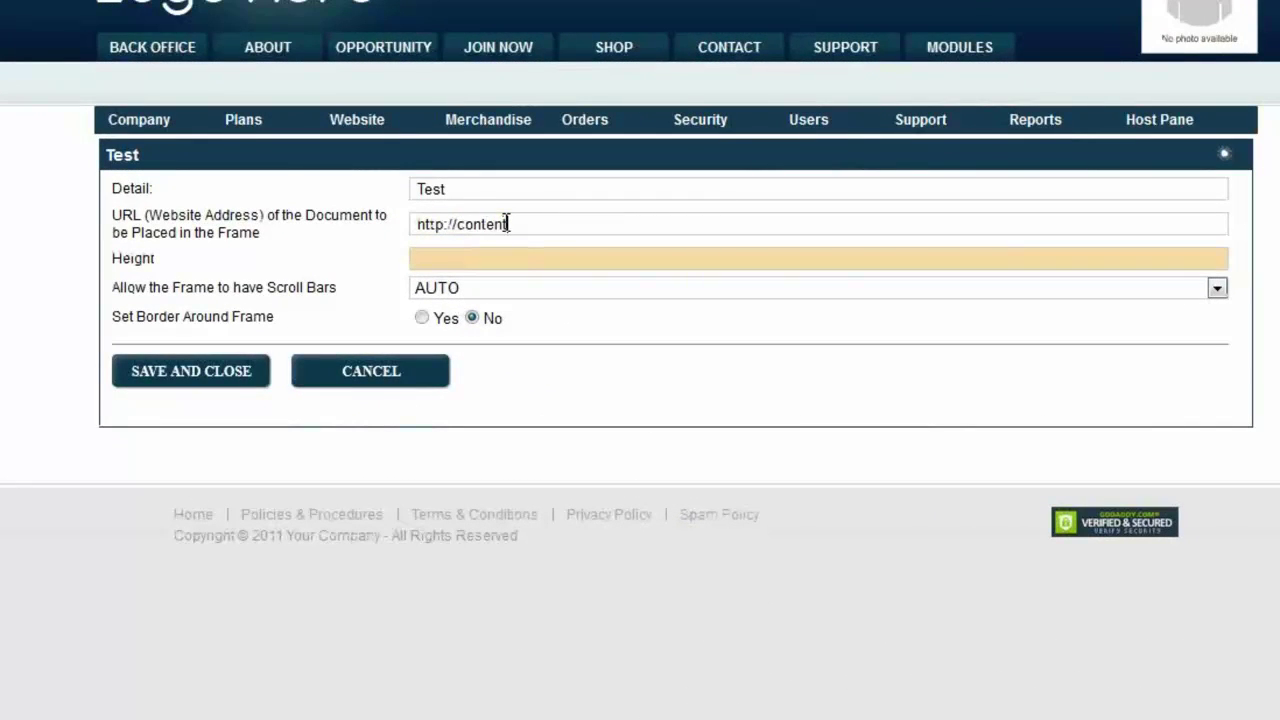
text(1.mlmplanner.)
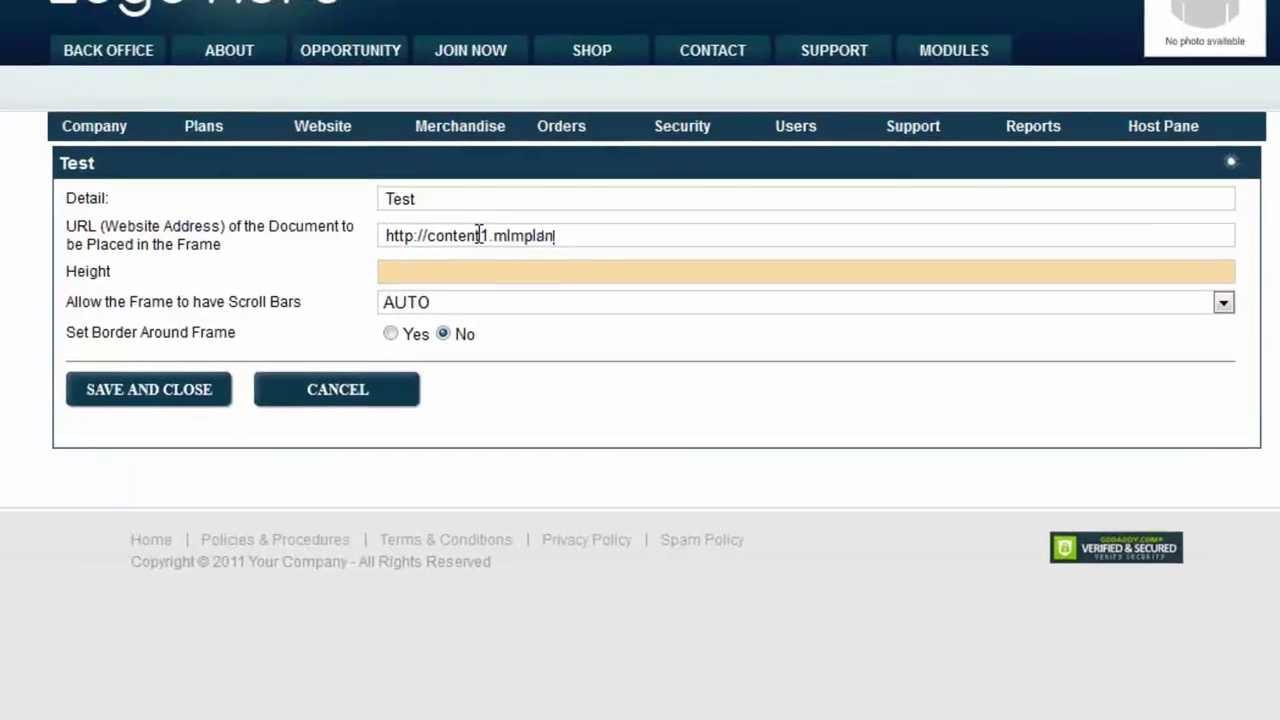
text(com)
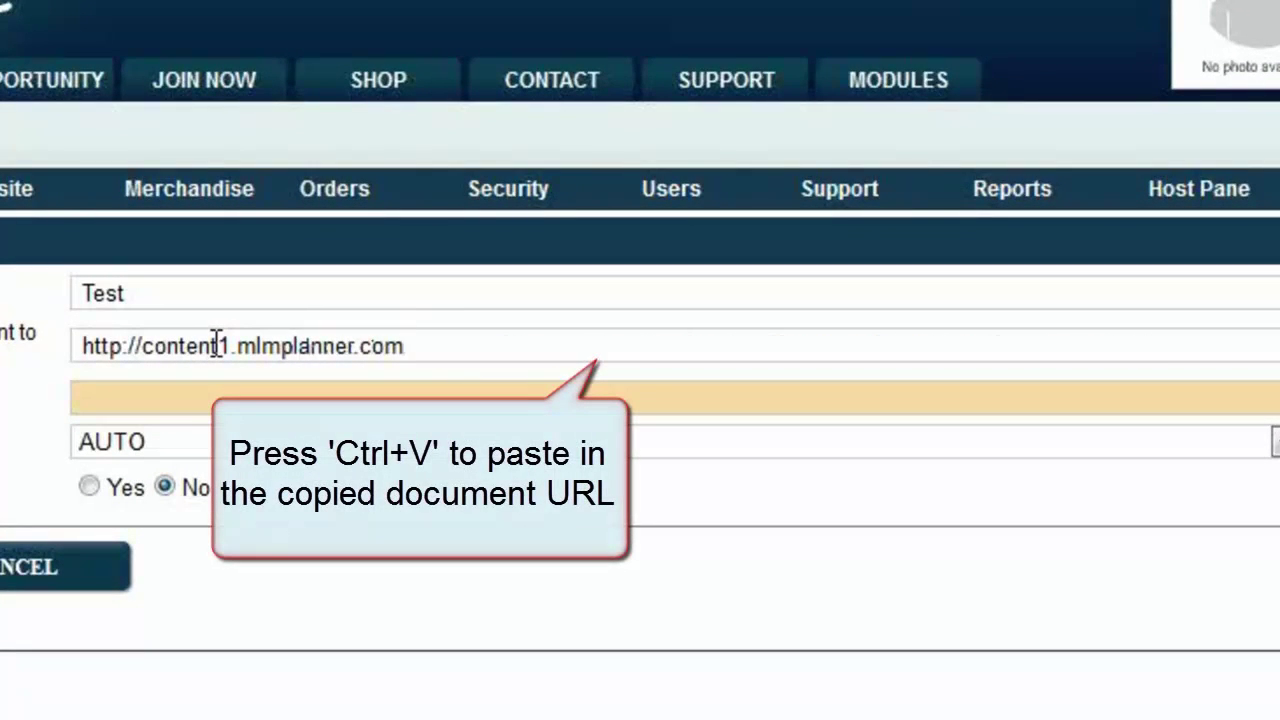
text(/content1/UserFiles/Images/New%20Microsoft%20Word%20Document.pdf)
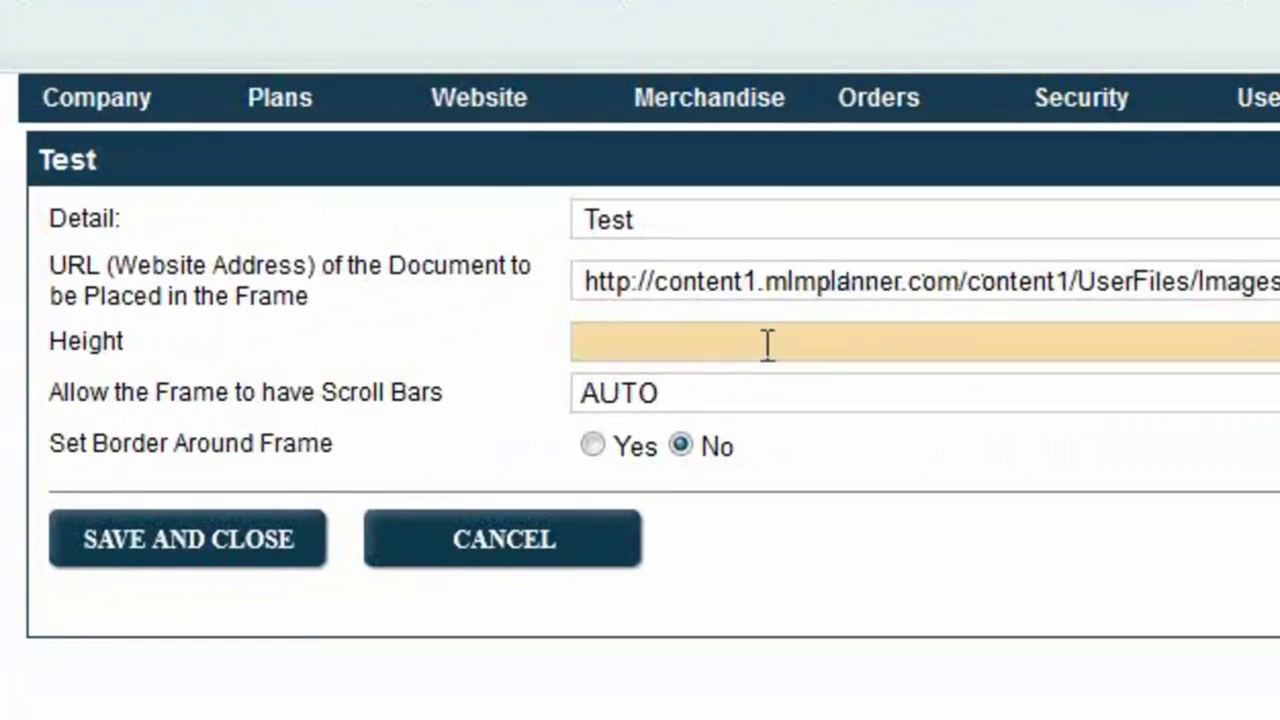
click(791, 335)
text(600)
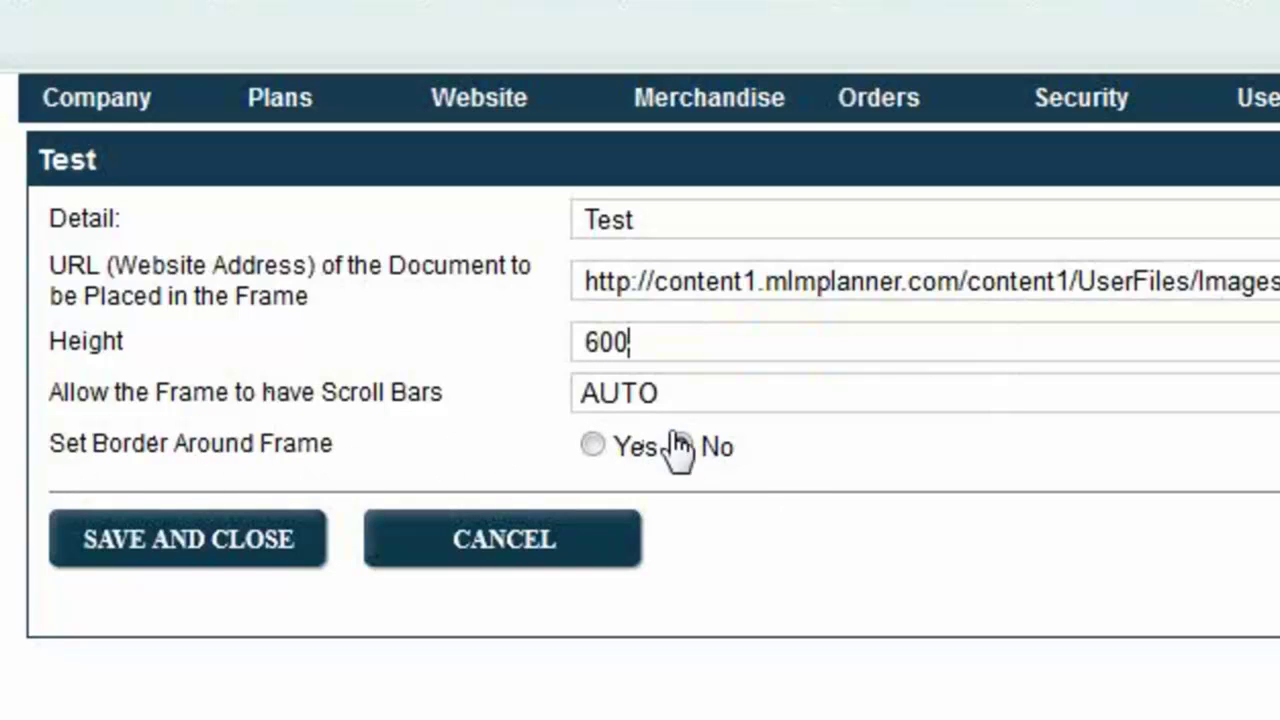
click(188, 539)
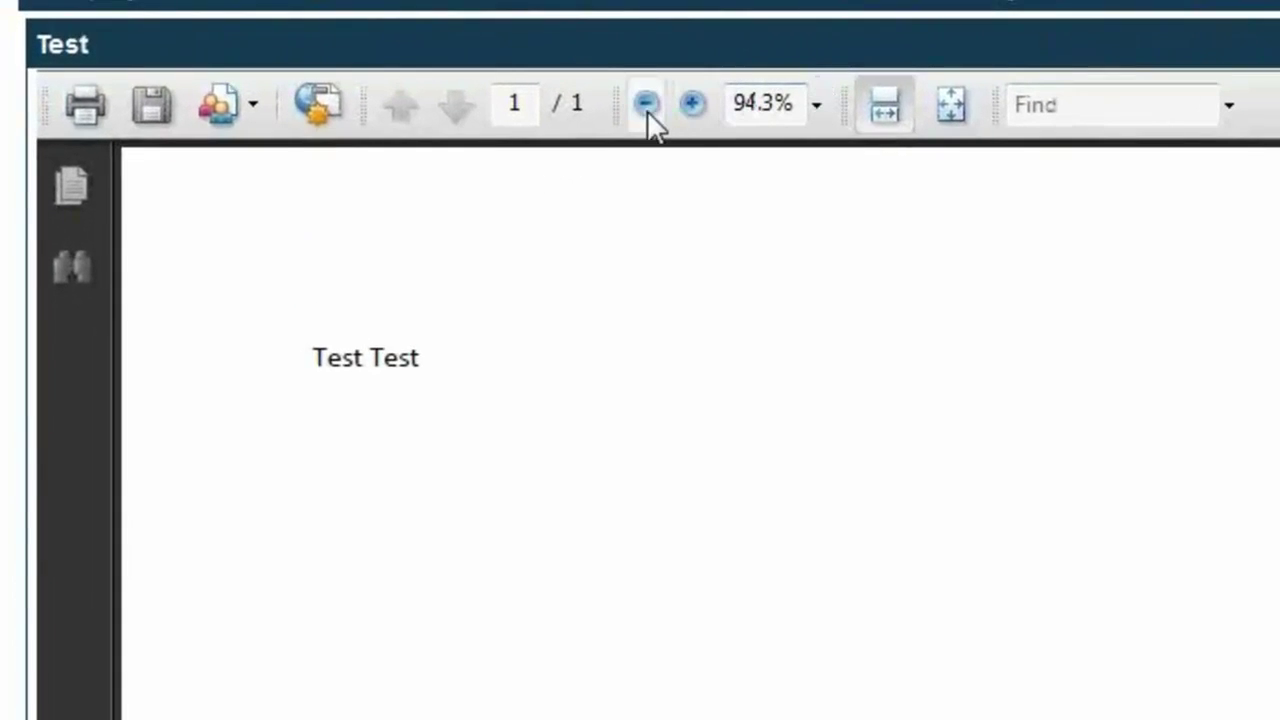
Zoom the embedded PDF out two steps and show its page thumbnails in the sidebar
click(646, 104)
click(646, 104)
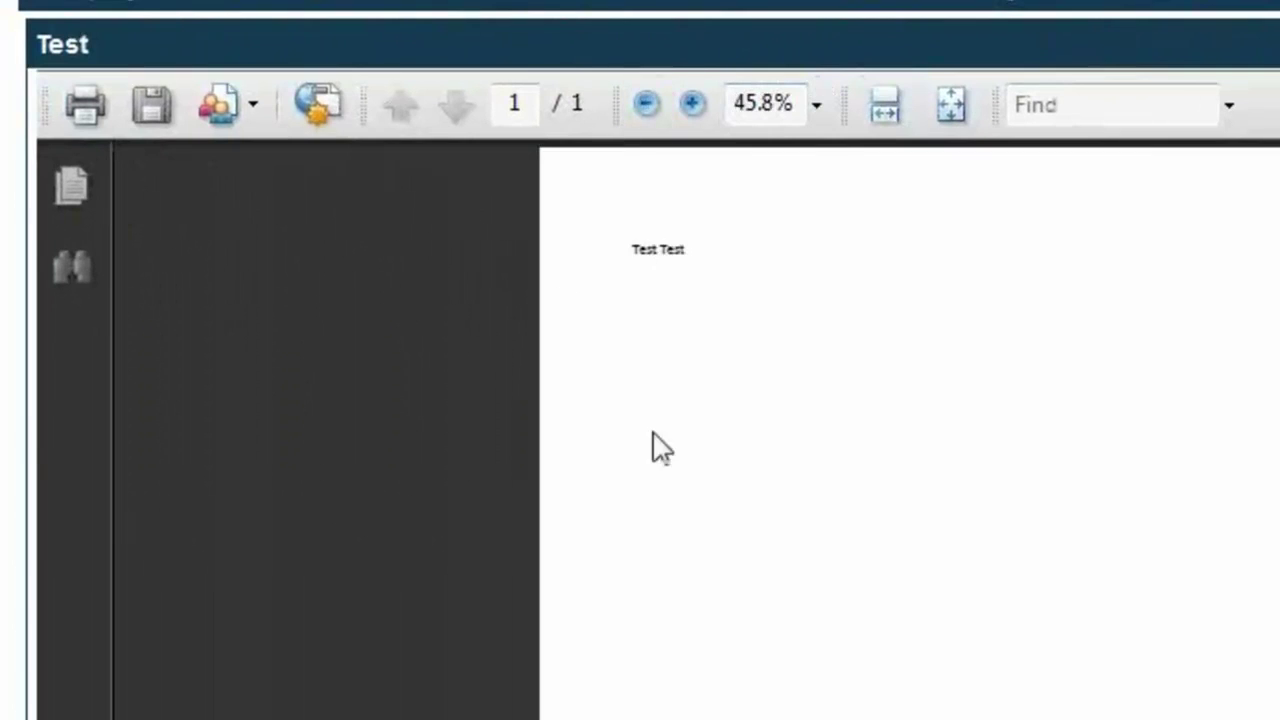
click(153, 121)
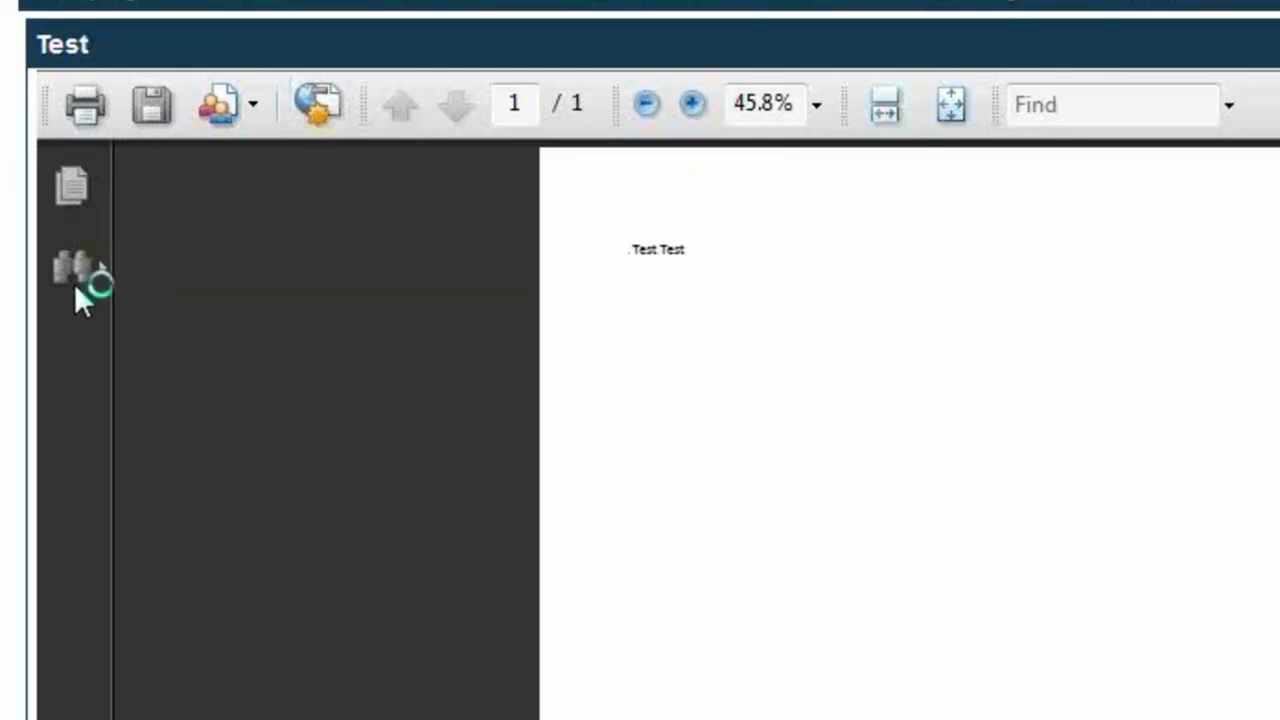
click(70, 186)
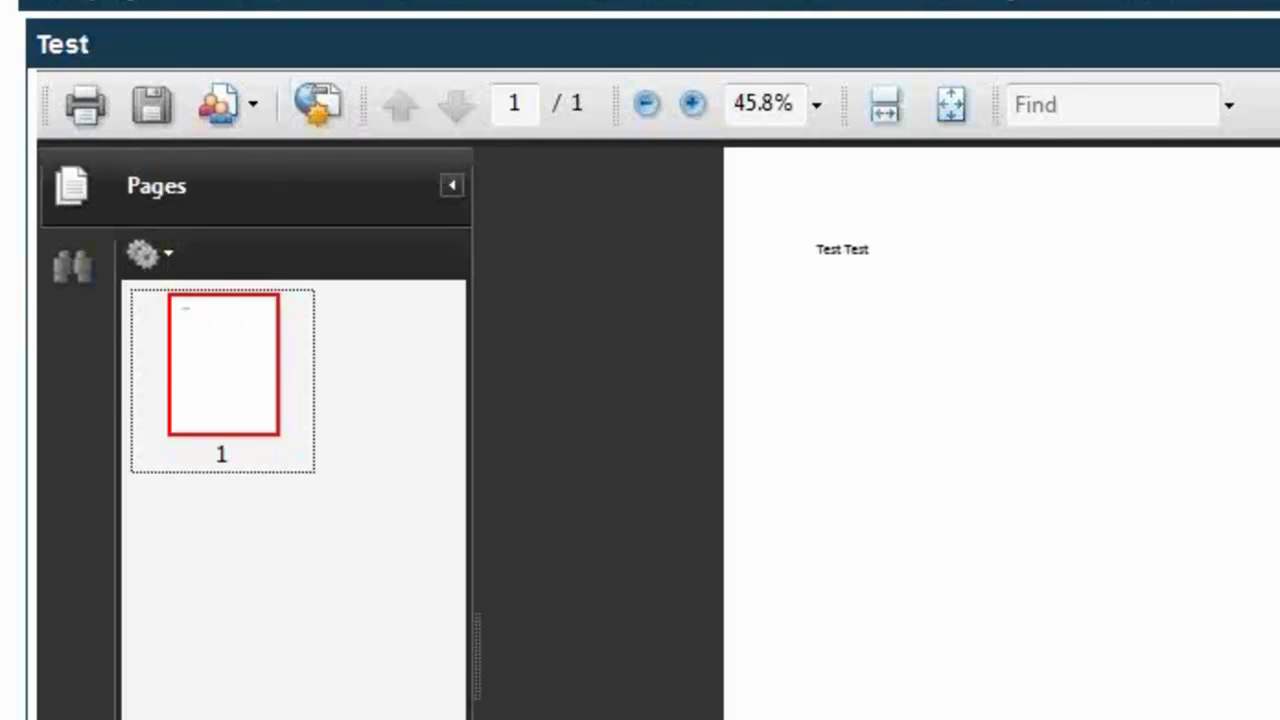